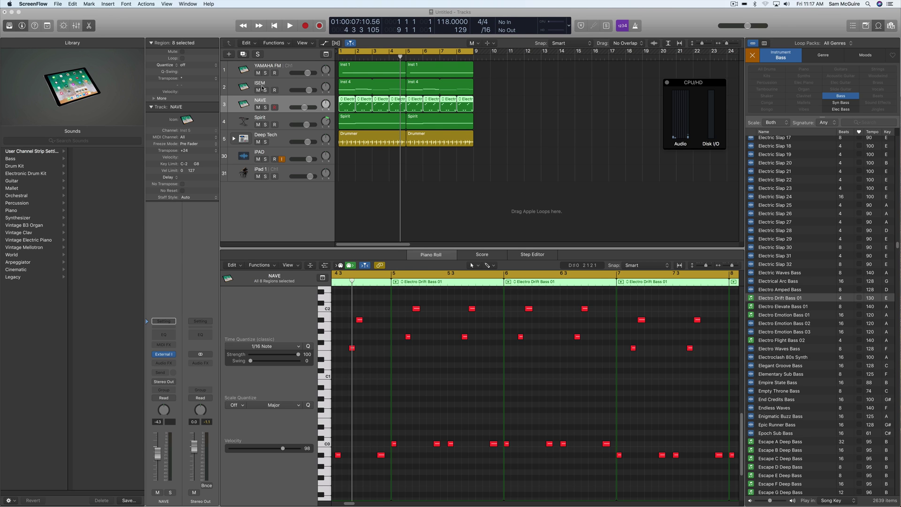
View the notes of YAMAHA FM, ISEM, NAVE and Spirit, finishing on the Deep Tech Drummer editor
click(284, 67)
click(283, 88)
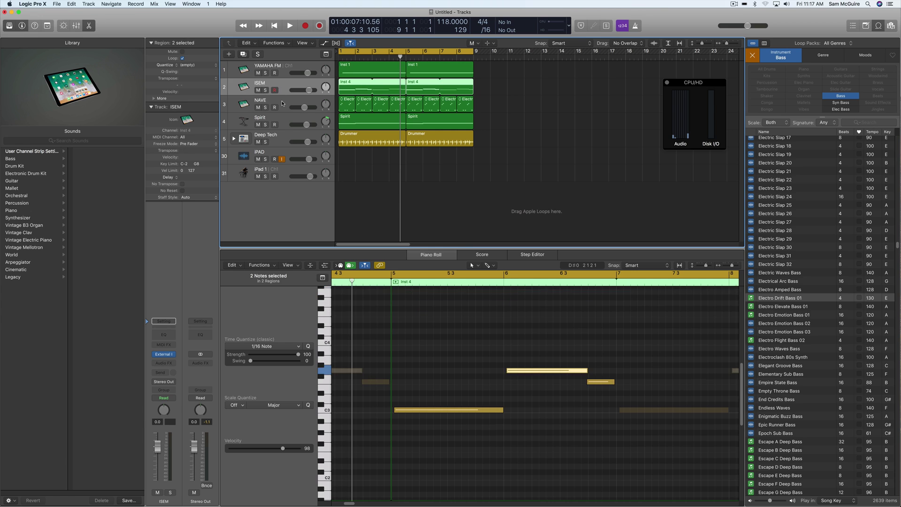
click(282, 103)
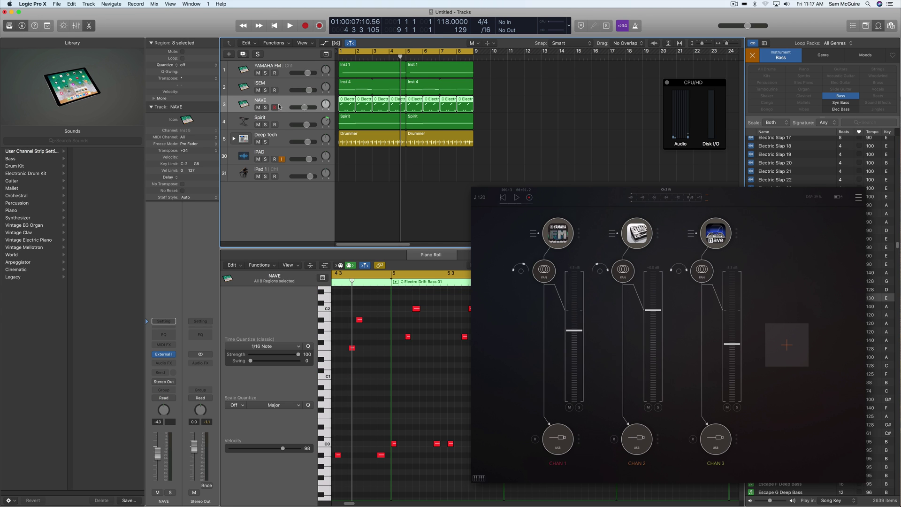
click(284, 121)
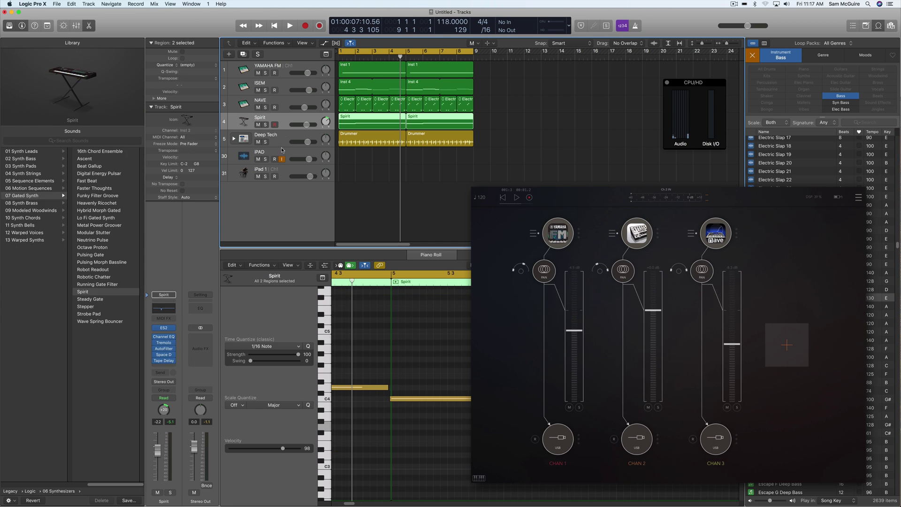
click(284, 137)
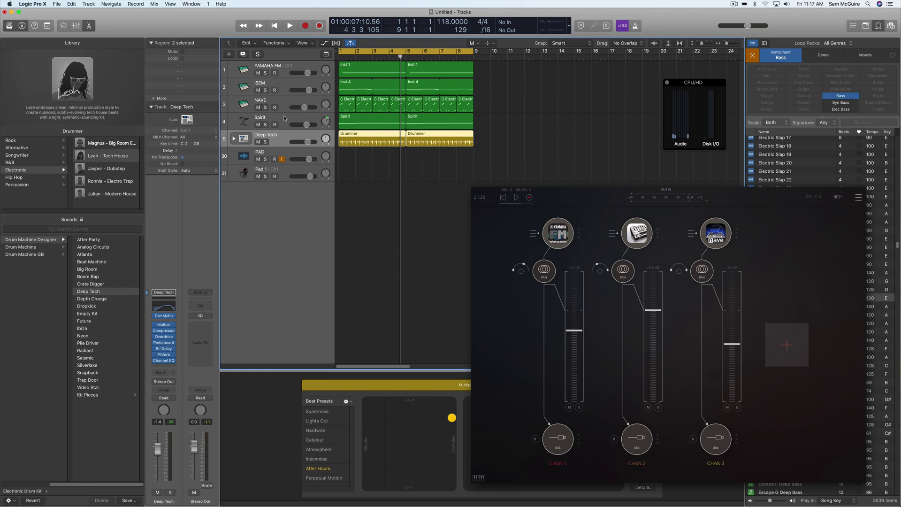
click(284, 117)
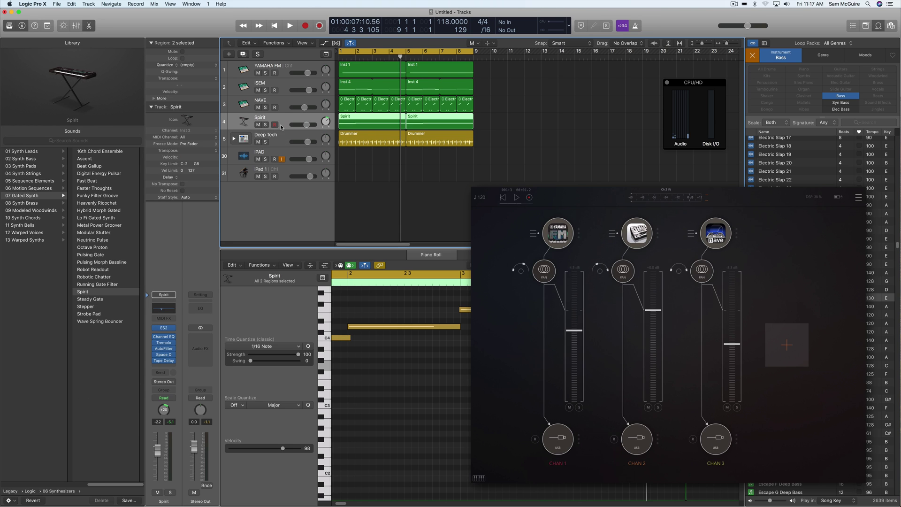
click(282, 139)
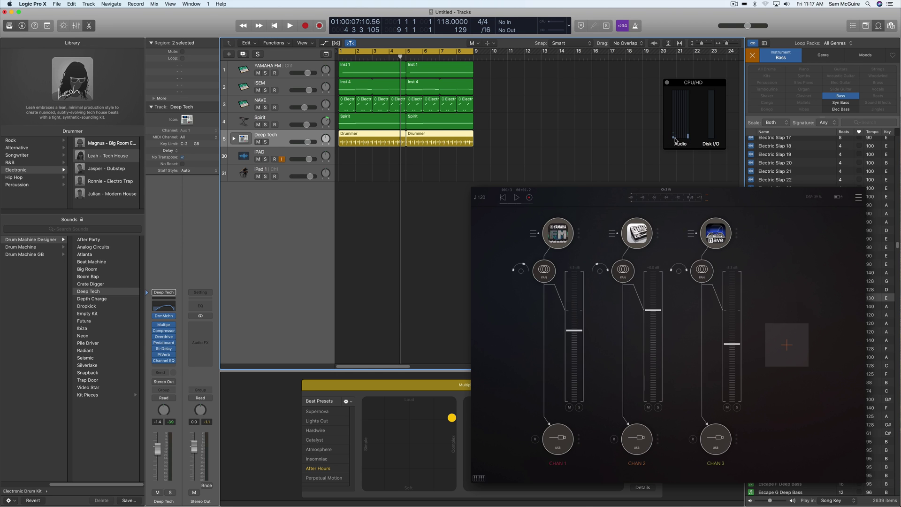
click(42, 3)
mouse_move(70, 23)
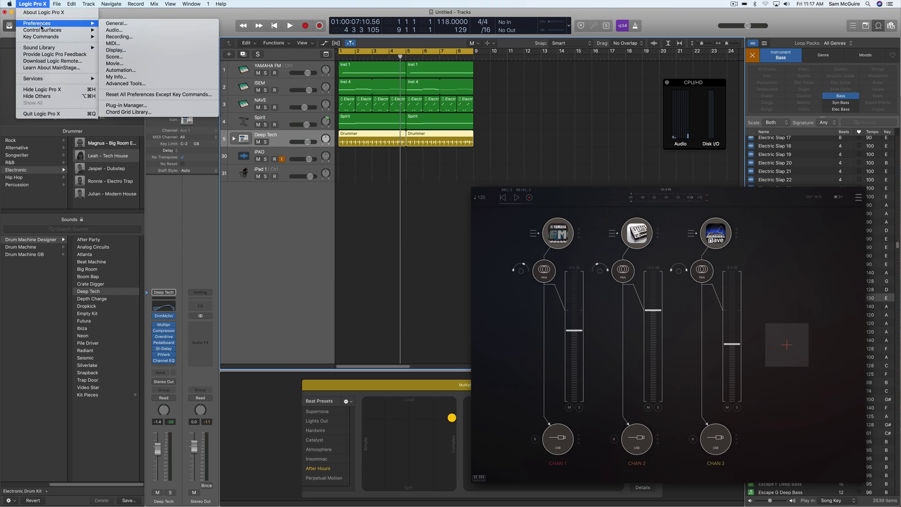
click(114, 30)
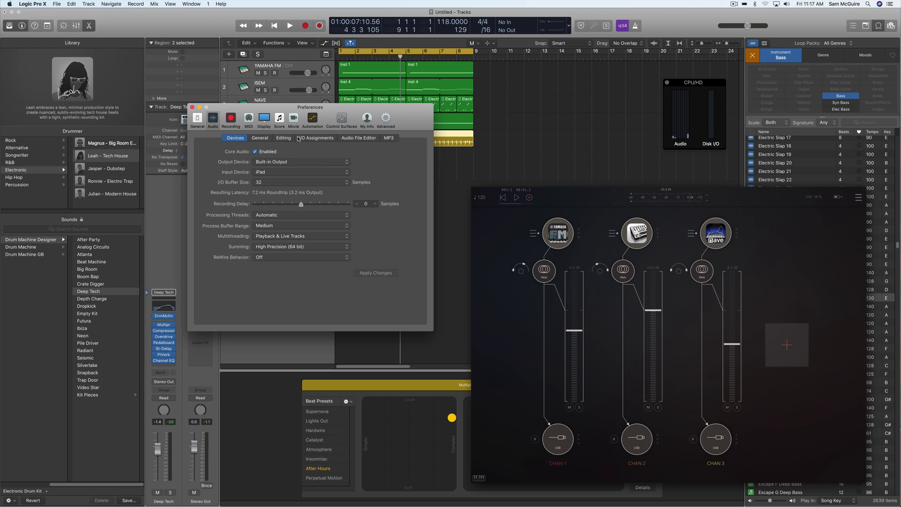
drag(329, 115, 560, 154)
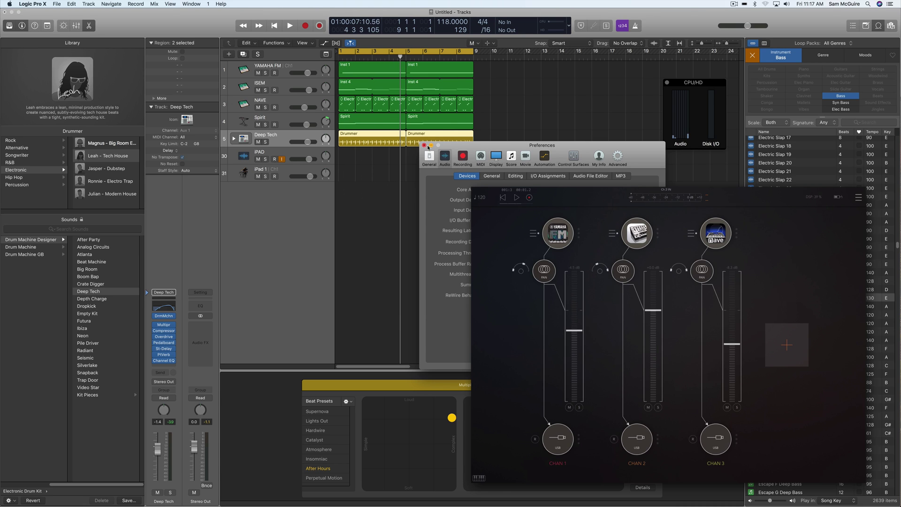
drag(465, 147, 526, 162)
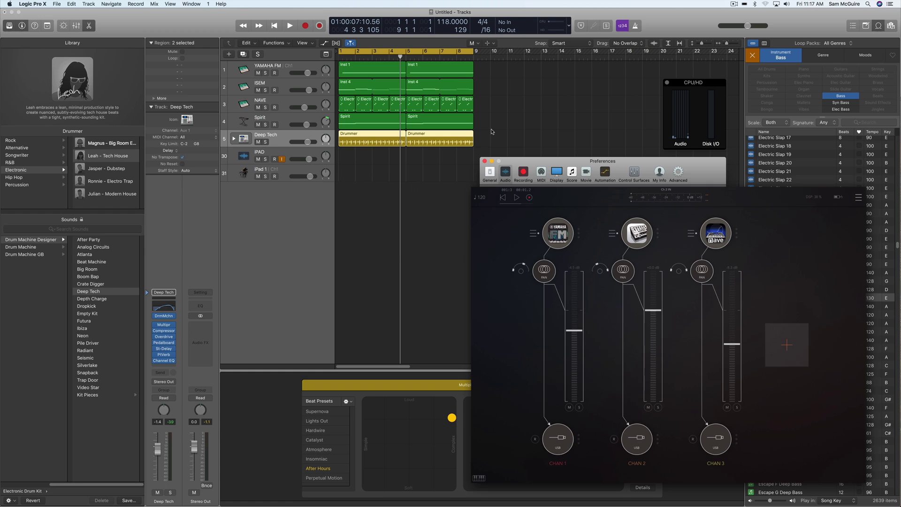
click(485, 161)
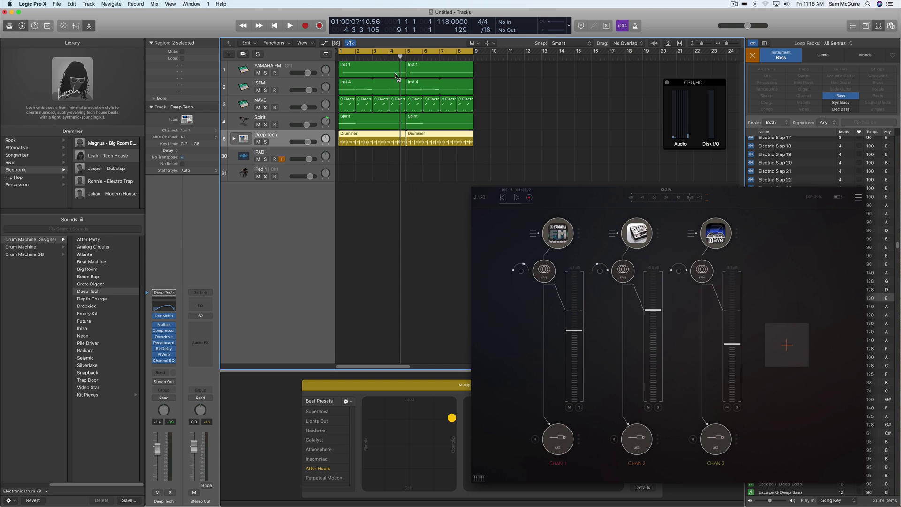
Verify YAMAHA FM's External Instrument targets iPad on MIDI channel 1, then select the iPAD track
click(281, 68)
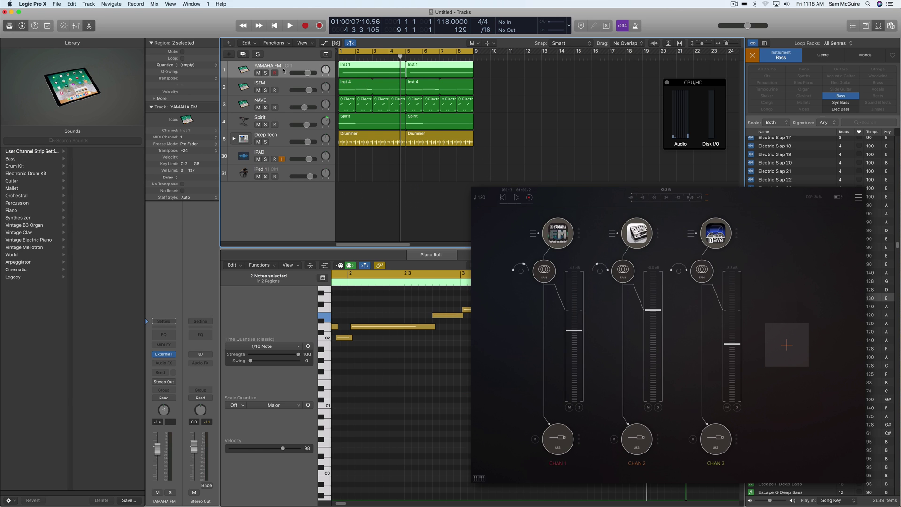
click(292, 172)
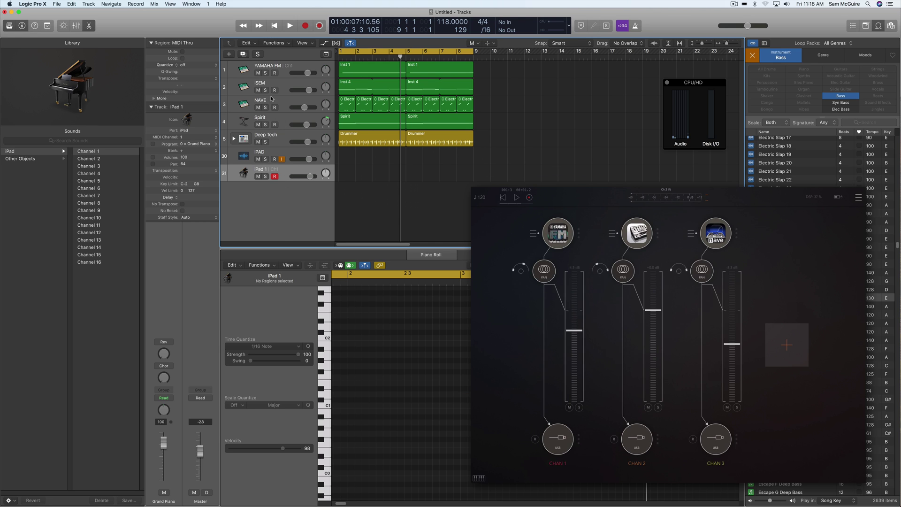
click(280, 70)
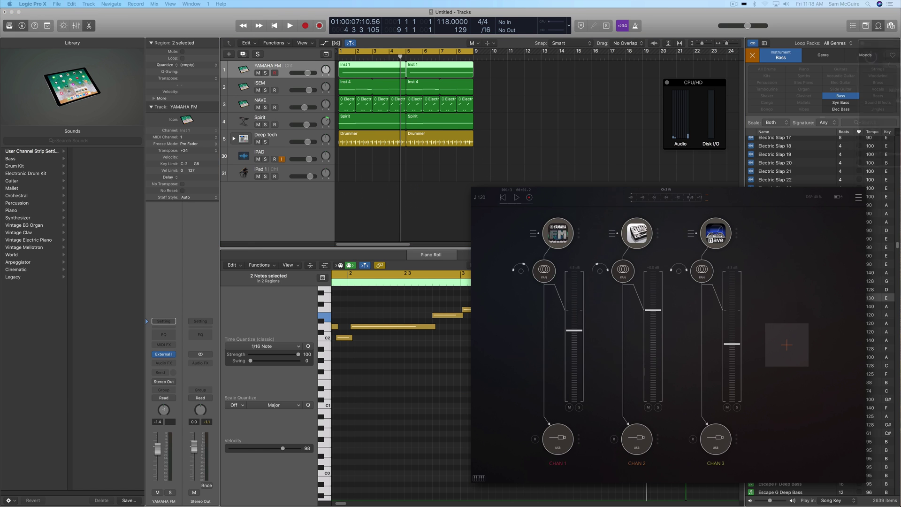
key(v)
drag(553, 128, 374, 213)
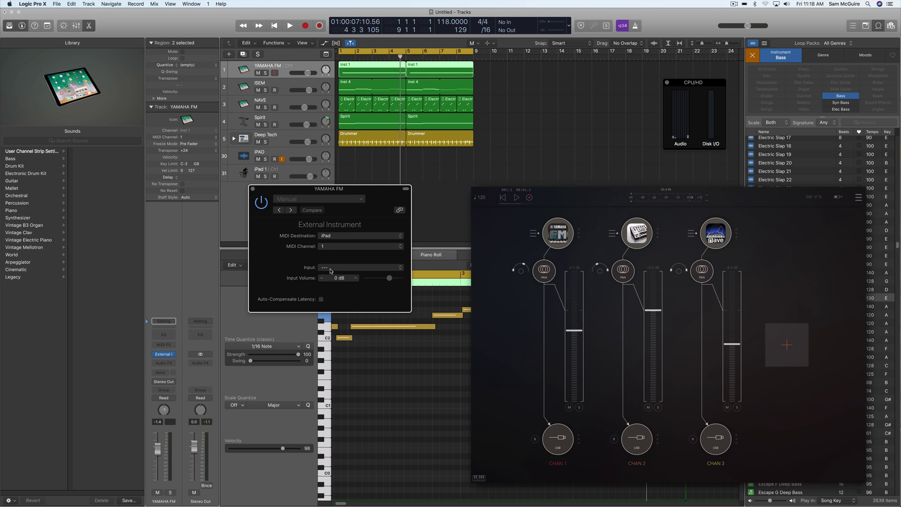
click(252, 189)
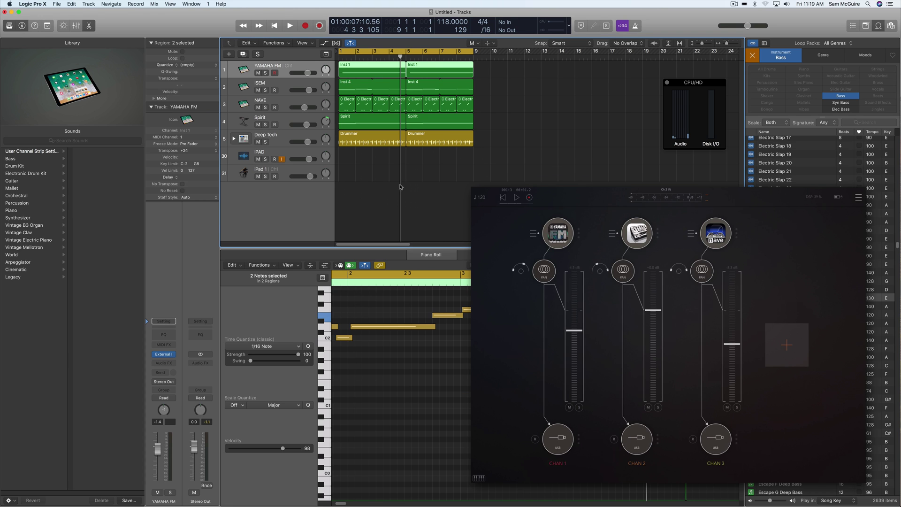
click(294, 152)
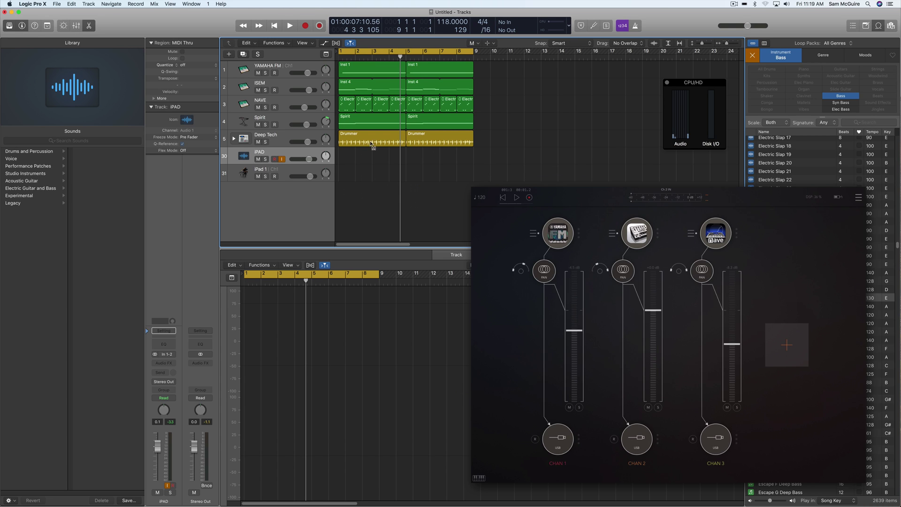
Play the session from bar 1, soloing and then unsoloing the iPAD return track
drag(400, 57, 334, 59)
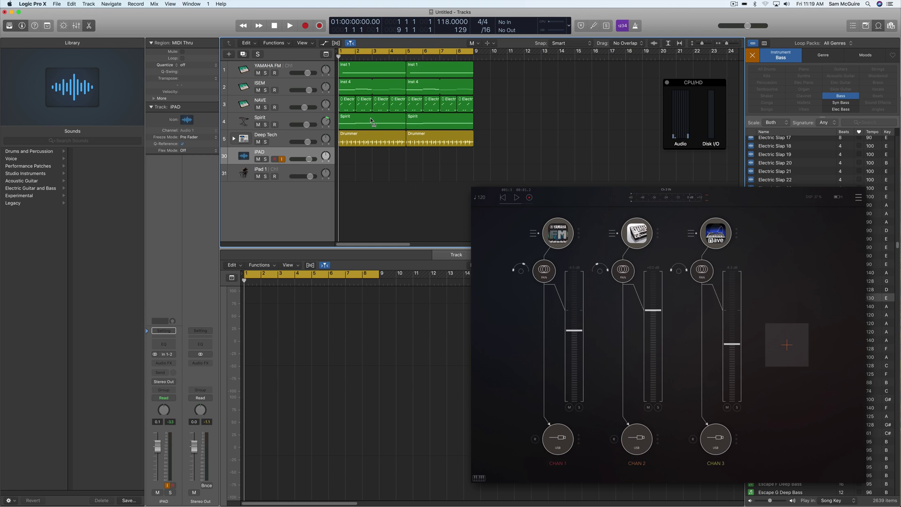
key(space)
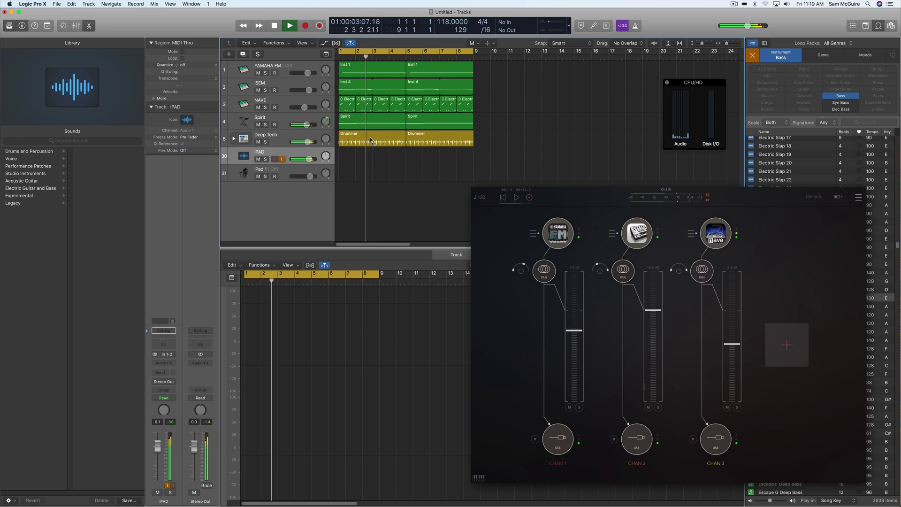
click(265, 159)
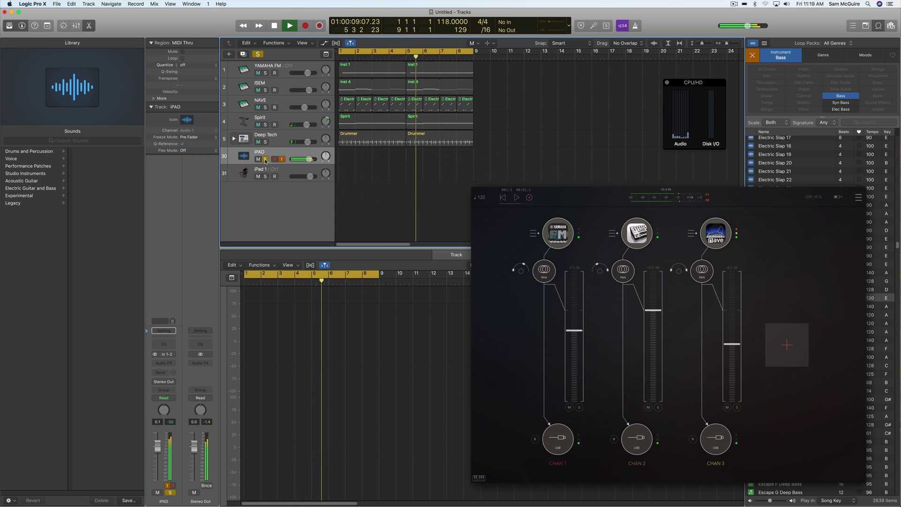
click(265, 159)
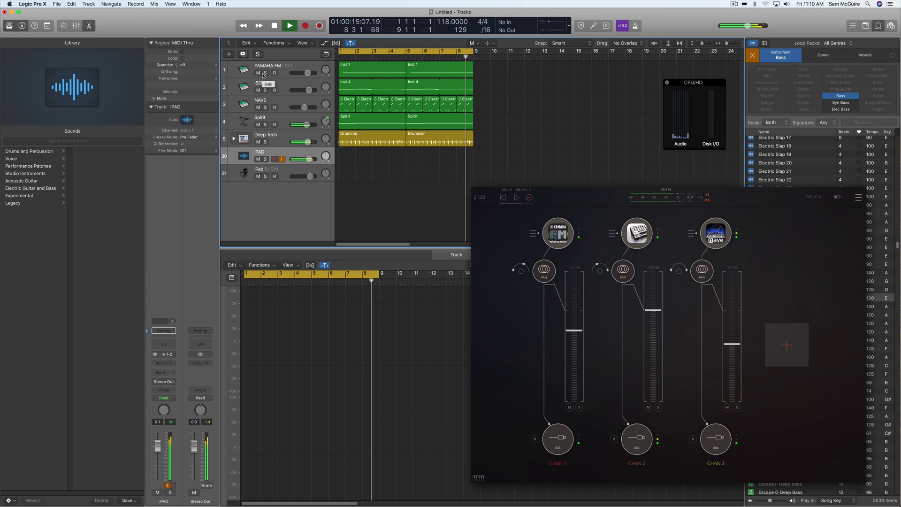
Stop playback and briefly solo, then unsolo, the iPAD return track
key(space)
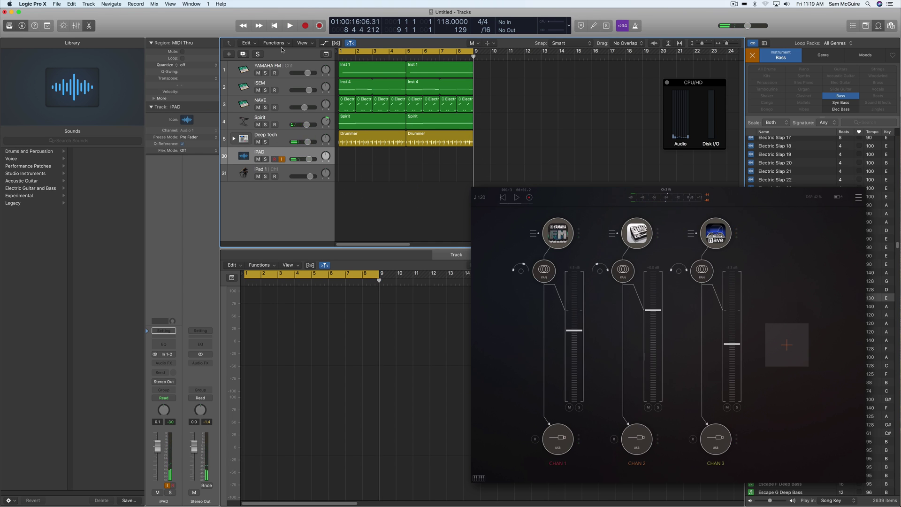
click(264, 160)
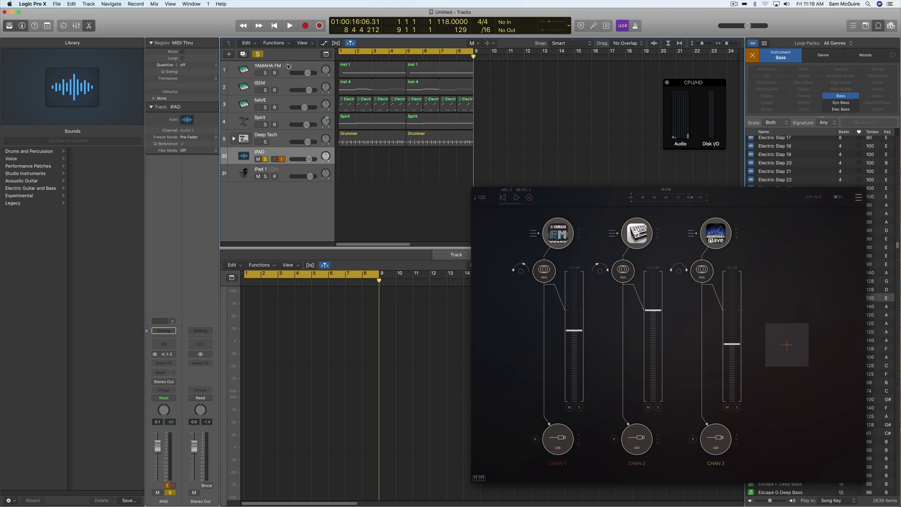
click(265, 159)
Play with the NAVE track soloed, make iPAD solo-safe, then stop and clear NAVE's solo
click(265, 107)
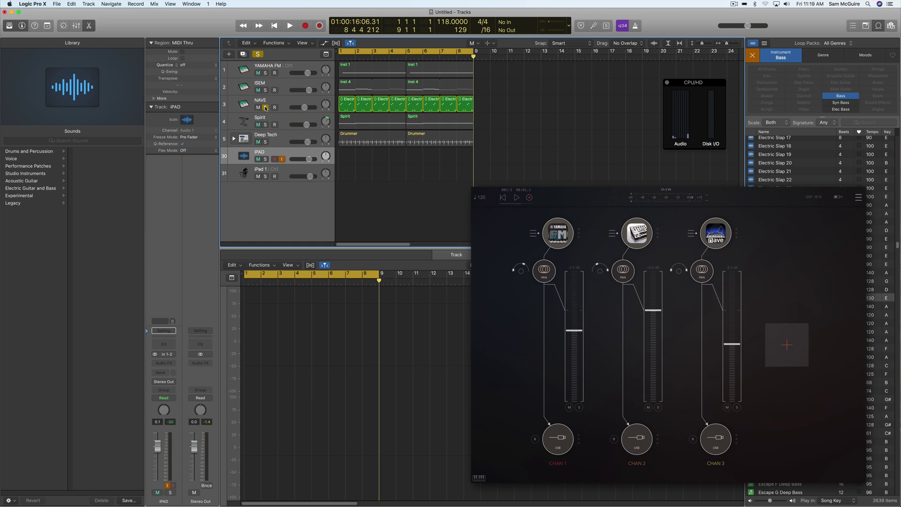
key(space)
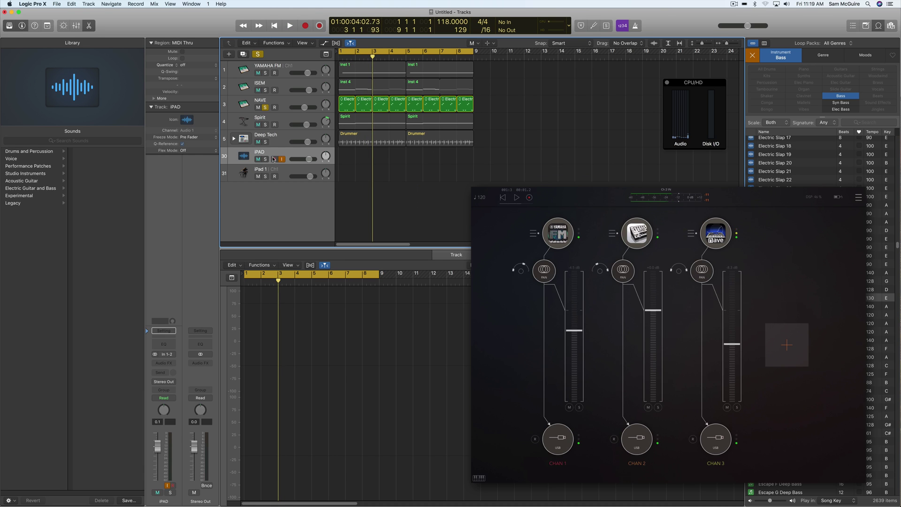
click(265, 108)
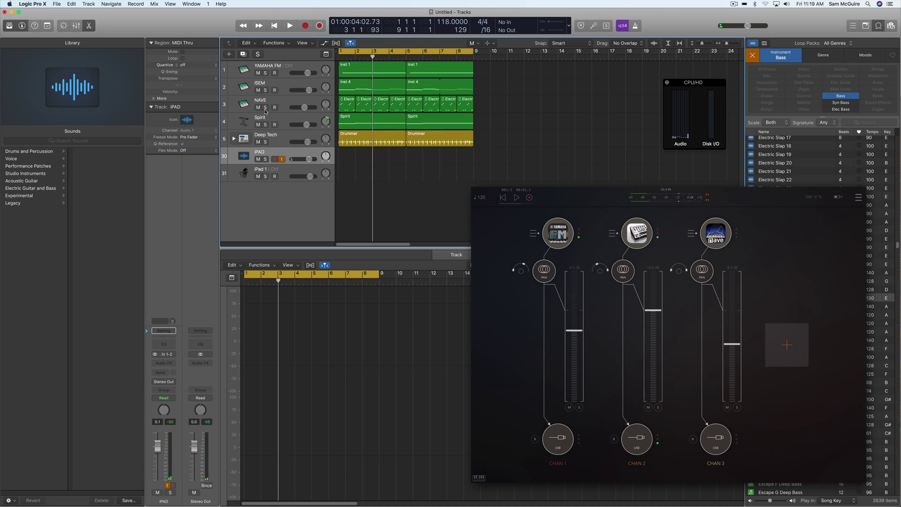
click(265, 159)
click(265, 107)
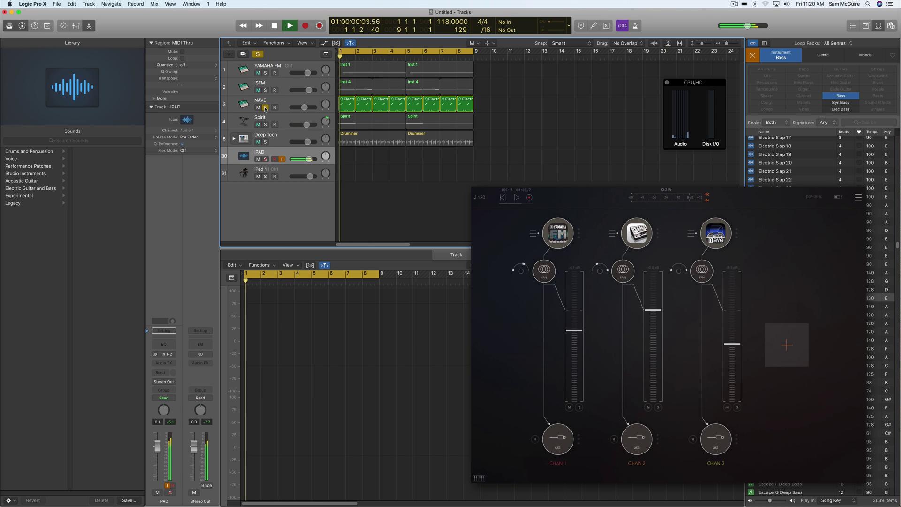
key(space)
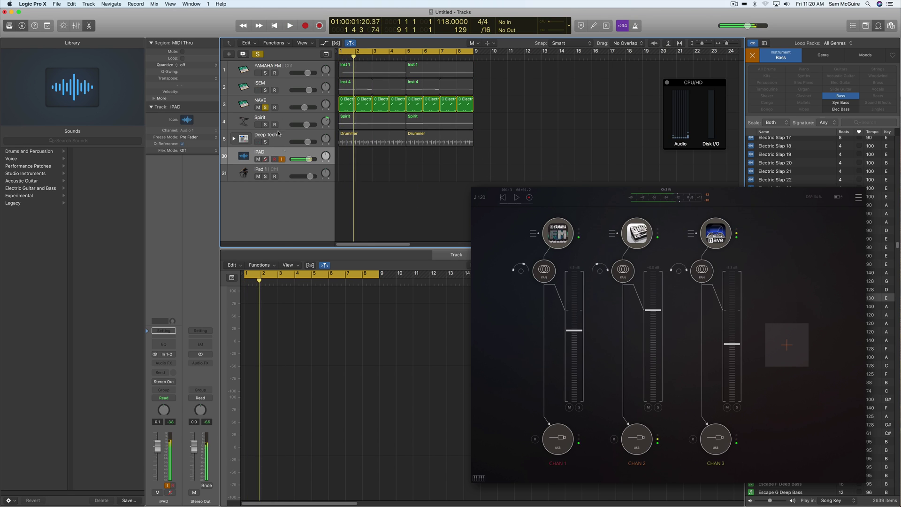
mouse_move(253, 143)
click(265, 108)
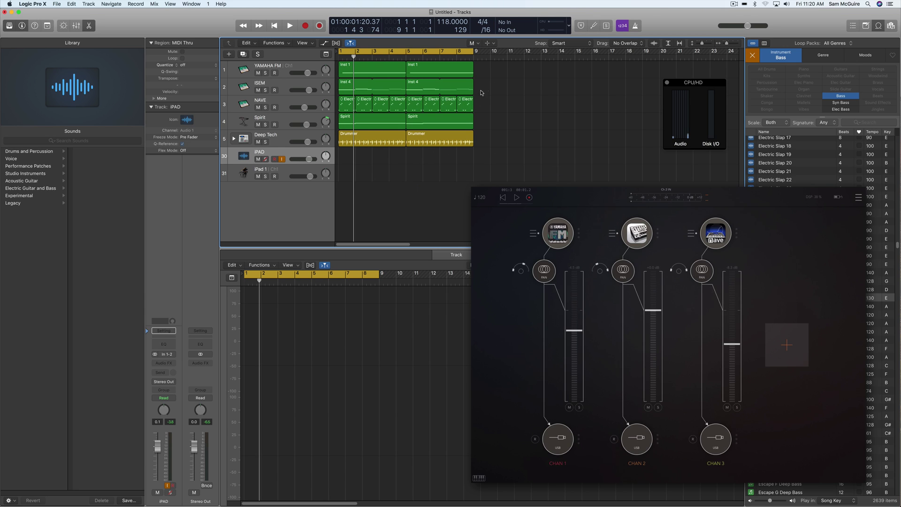
Mute both Inst 4 regions with Ctrl-M, select the NAVE regions, and play from bar 1
drag(487, 86, 366, 88)
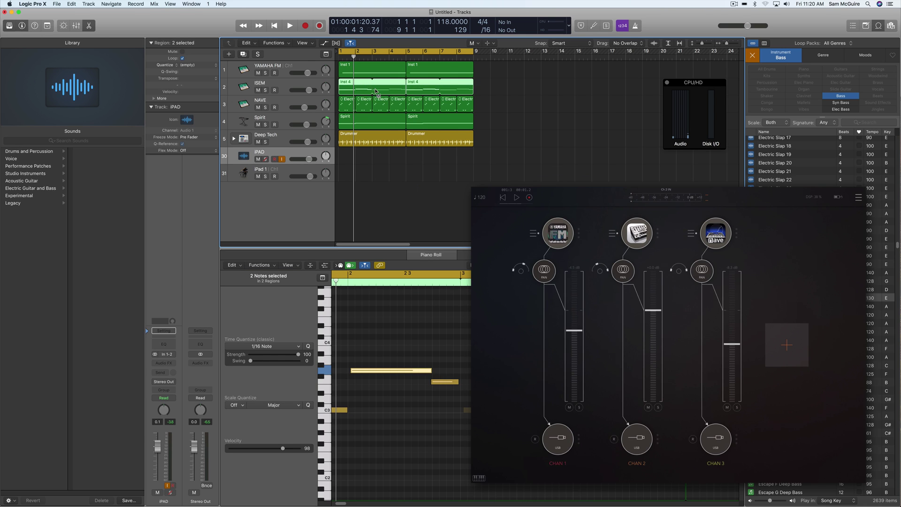
key(ctrl+m)
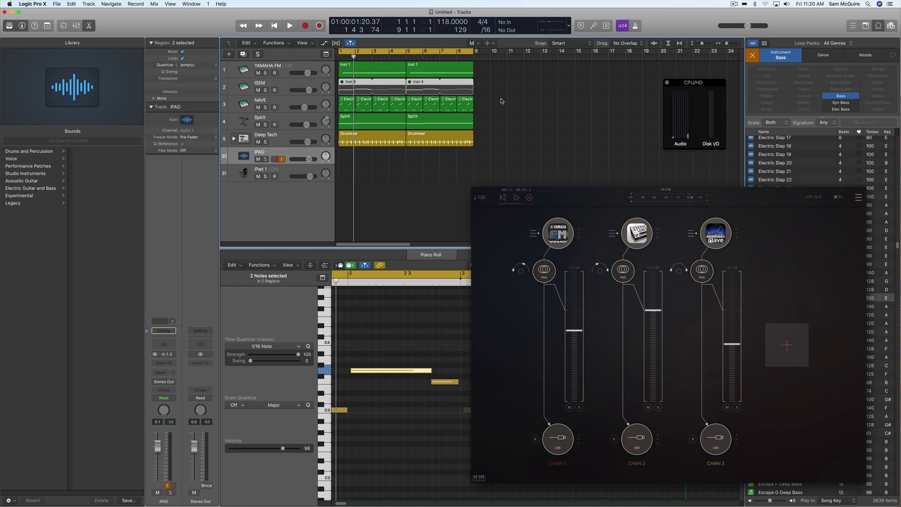
drag(515, 105, 343, 107)
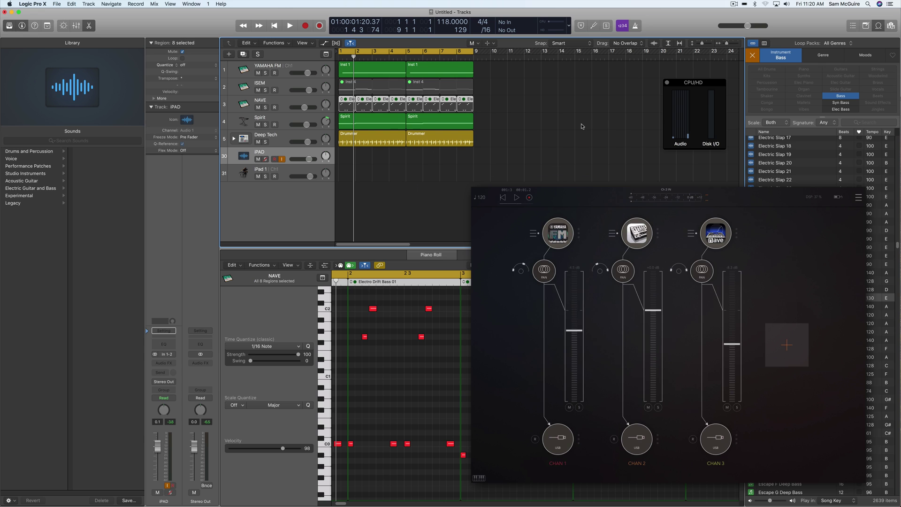
key(Return)
key(space)
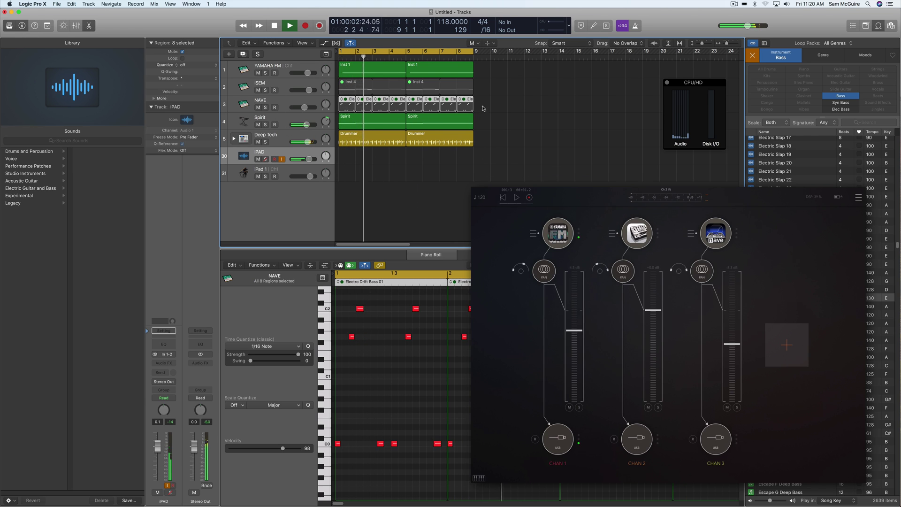
shift+click(364, 90)
Stop playback in Logic Pro X
key(space)
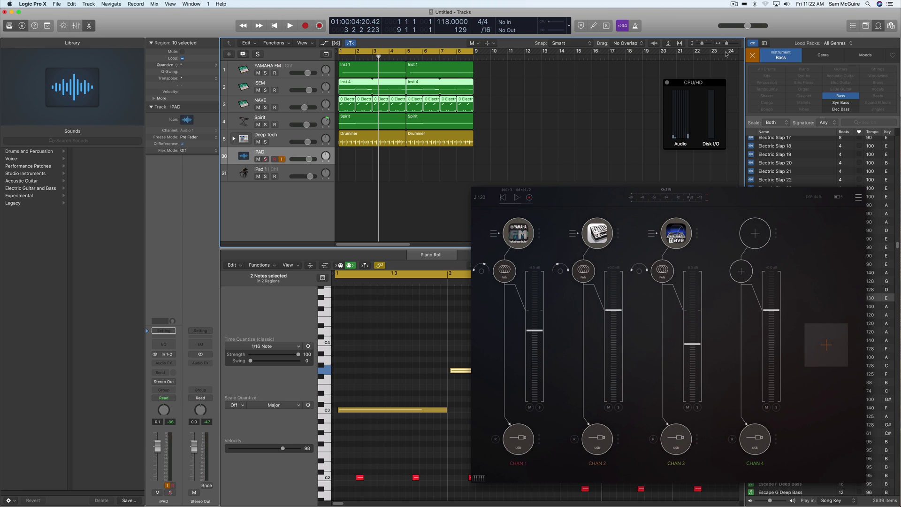
key(super+Tab)
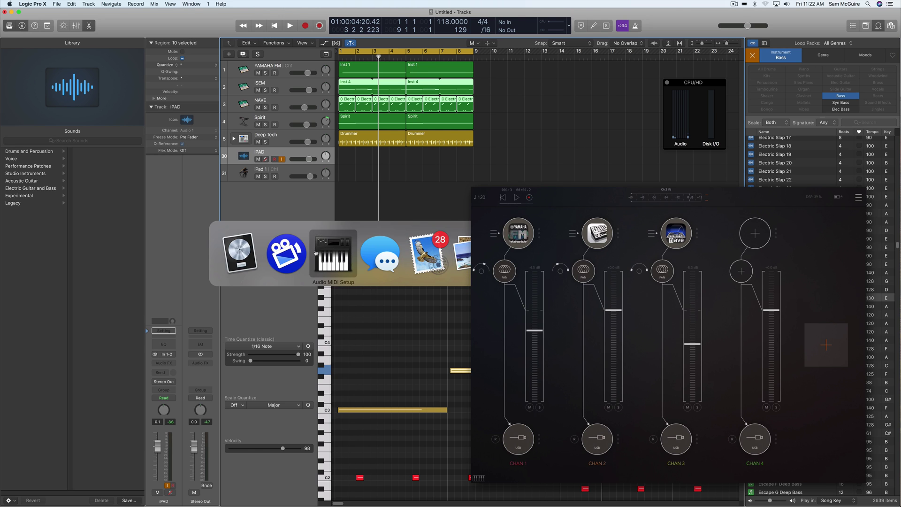
drag(434, 191, 430, 182)
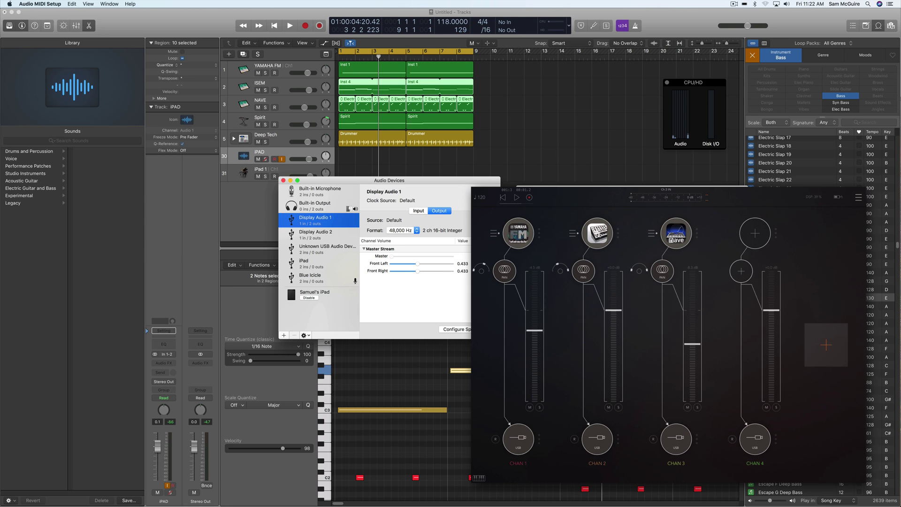
key(super+i)
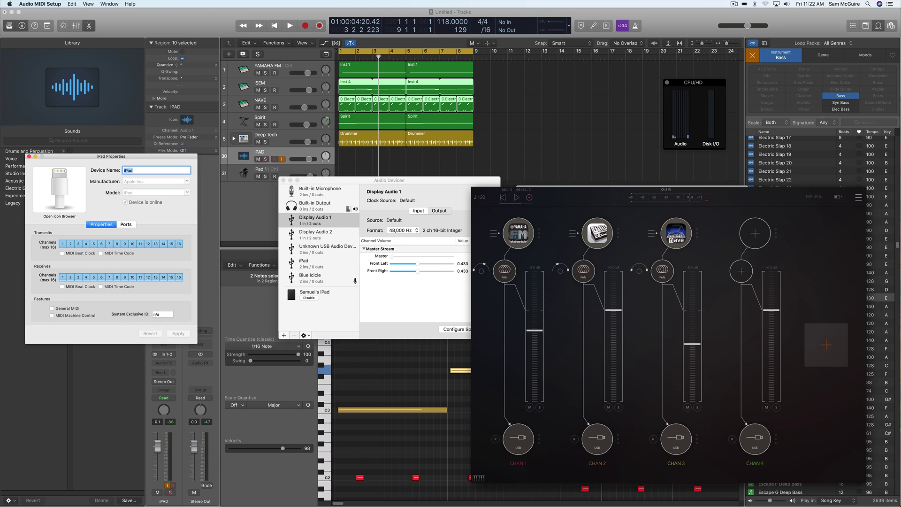
click(28, 156)
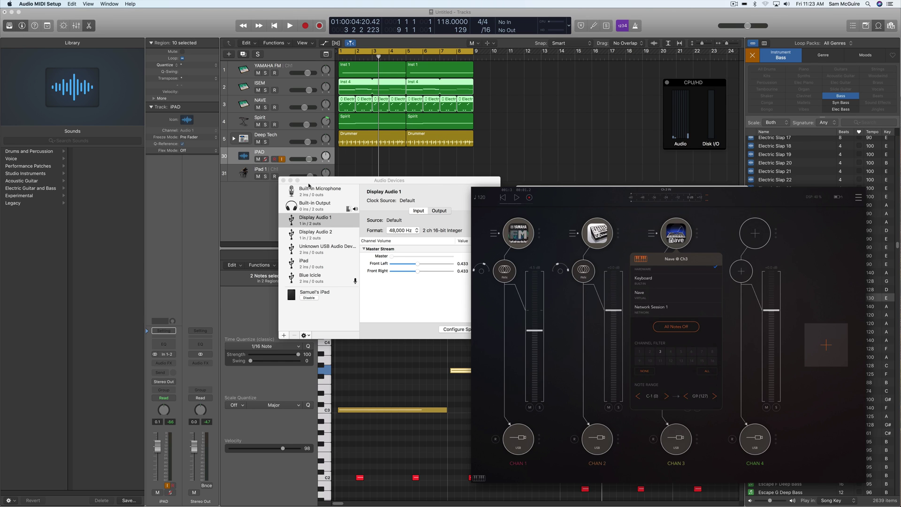
click(270, 153)
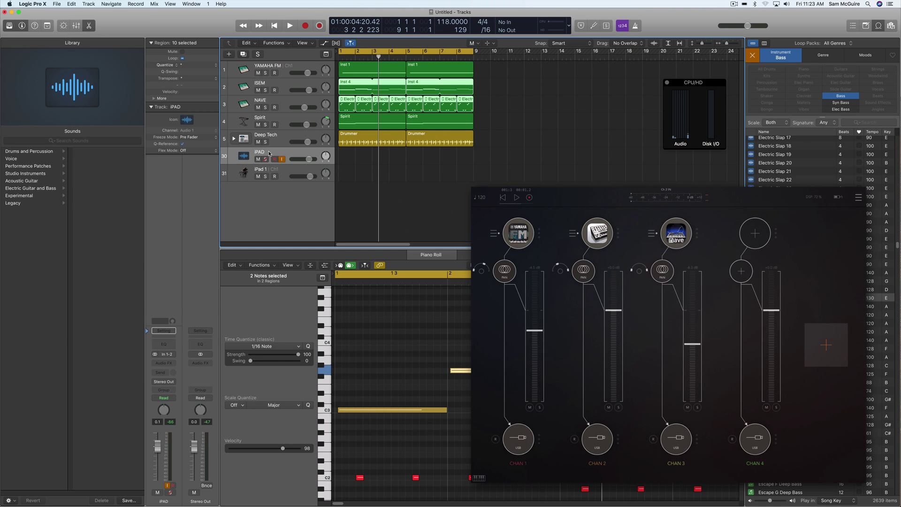
Confirm YAMAHA FM's External Instrument stays on MIDI channel 1, then mute the Inst 4 and NAVE regions
click(282, 71)
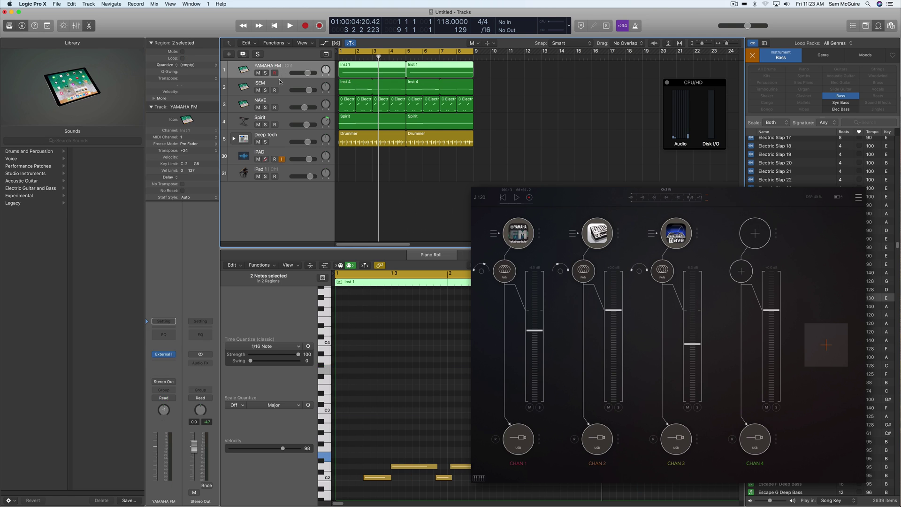
click(163, 354)
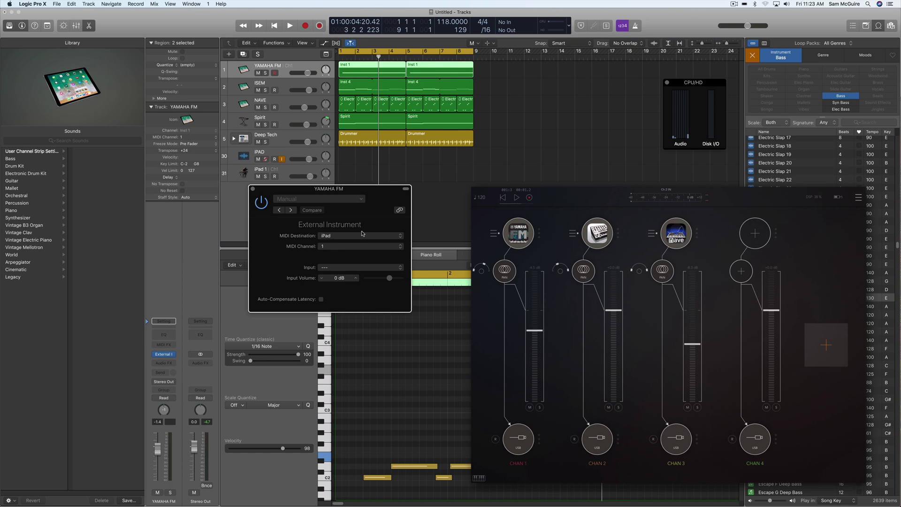
click(329, 246)
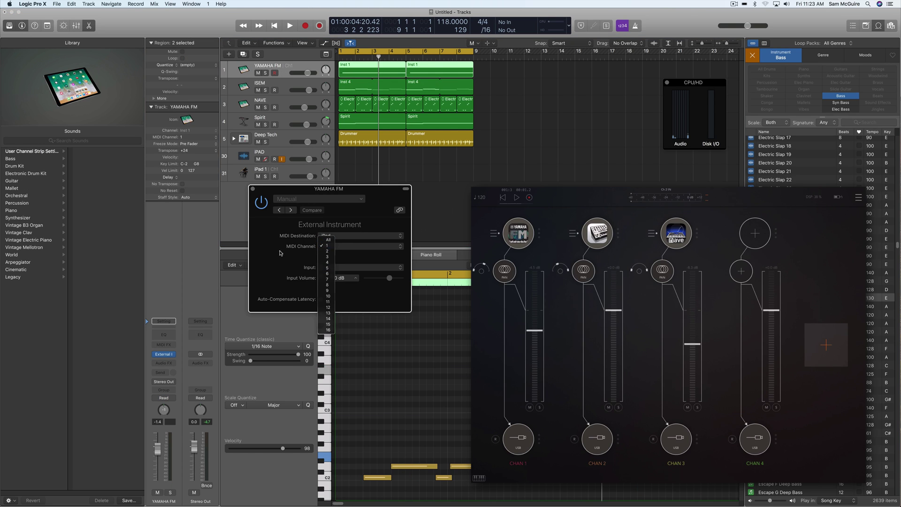
click(300, 249)
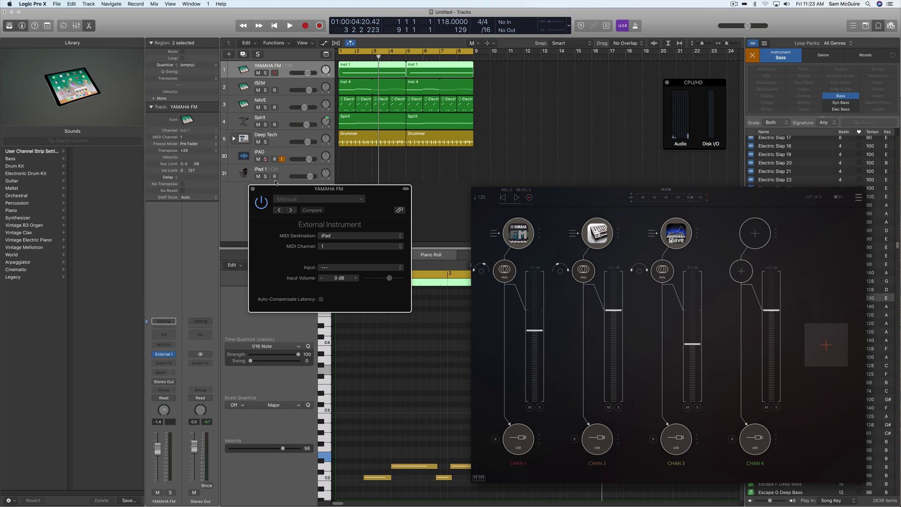
click(252, 189)
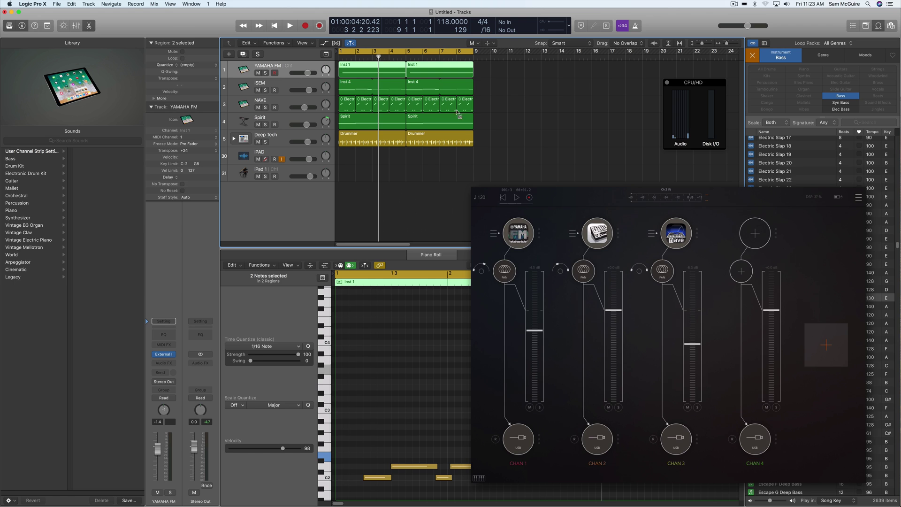
drag(488, 112, 349, 86)
click(350, 85)
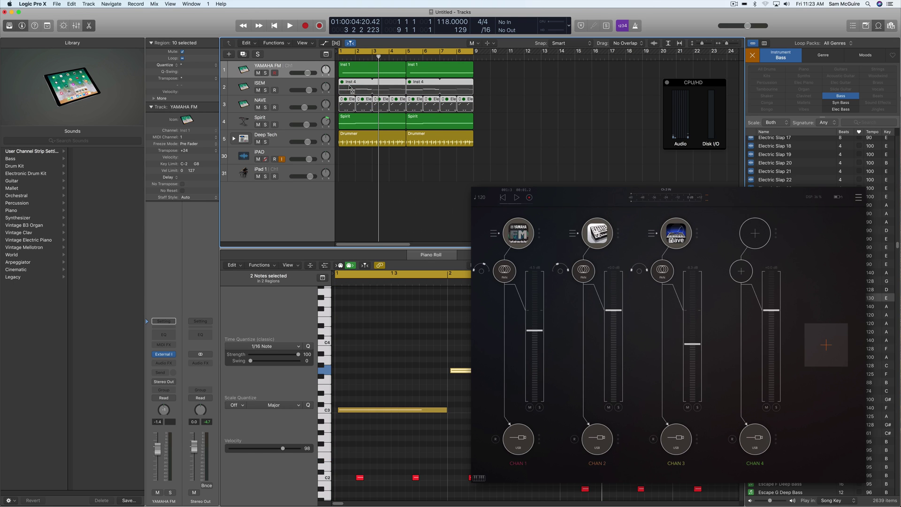
Arm the iPAD track and record the iPad audio from bar 1 as IPAD#01
click(276, 159)
drag(378, 56, 369, 57)
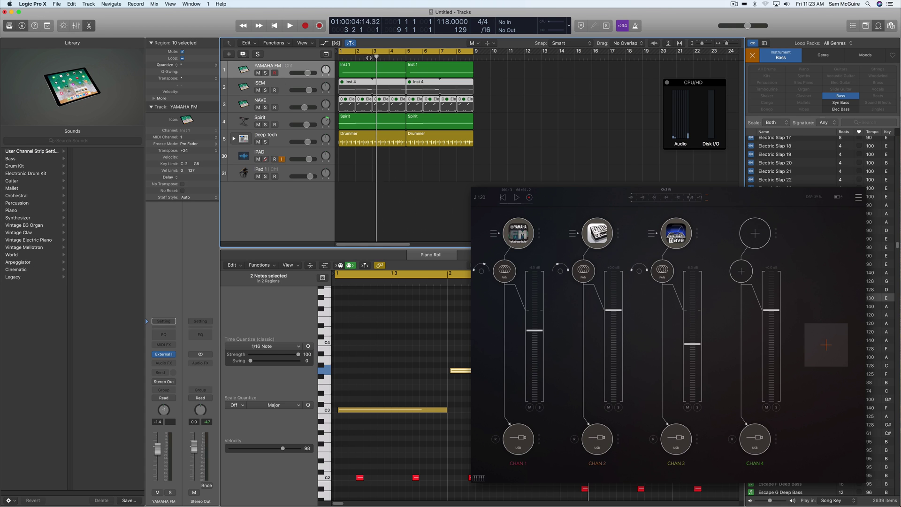
key(Return)
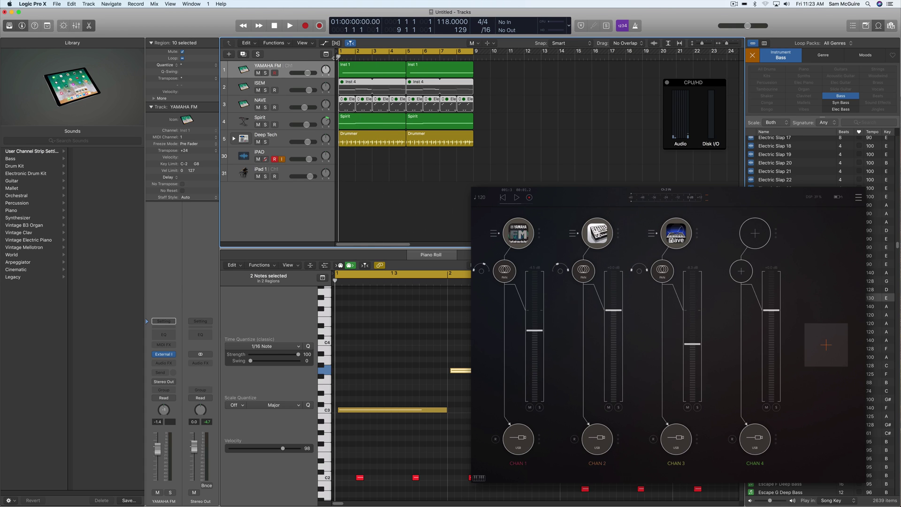
click(305, 25)
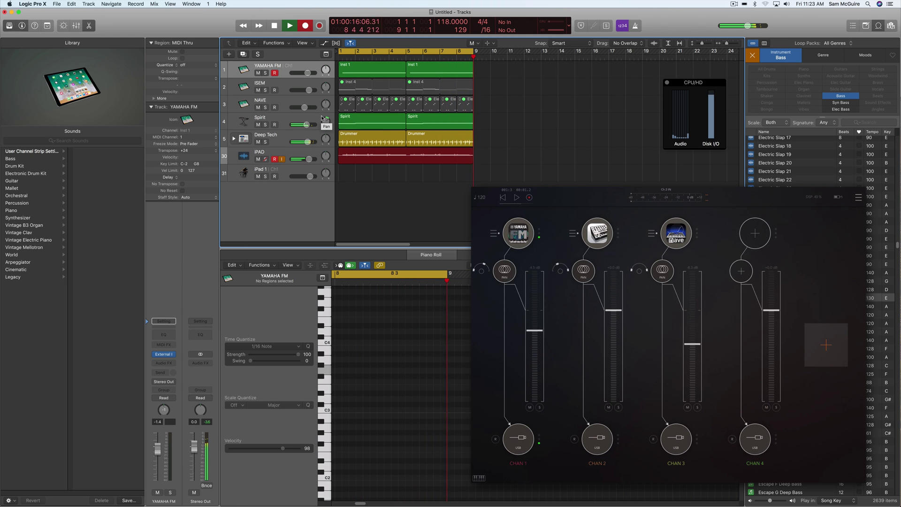
key(space)
Disarm the iPAD track and play back the IPAD#01 take with iPAD soloed
click(274, 159)
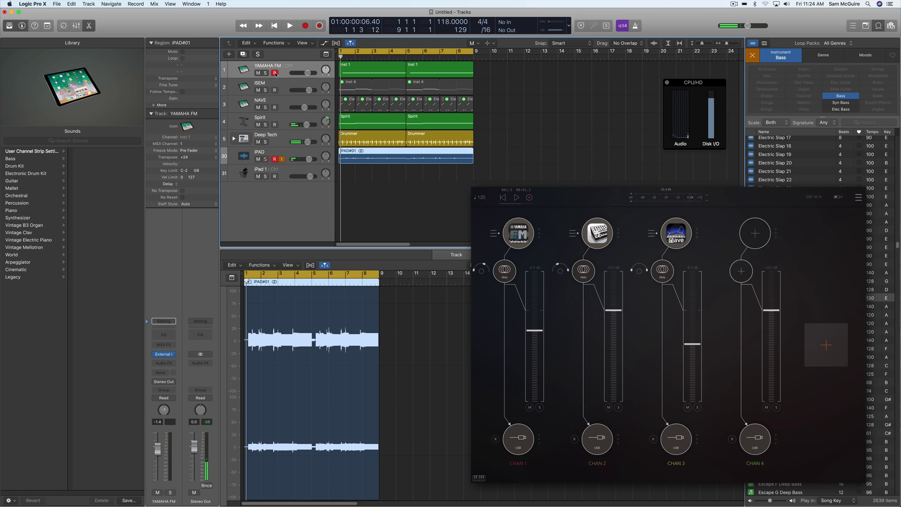
click(265, 159)
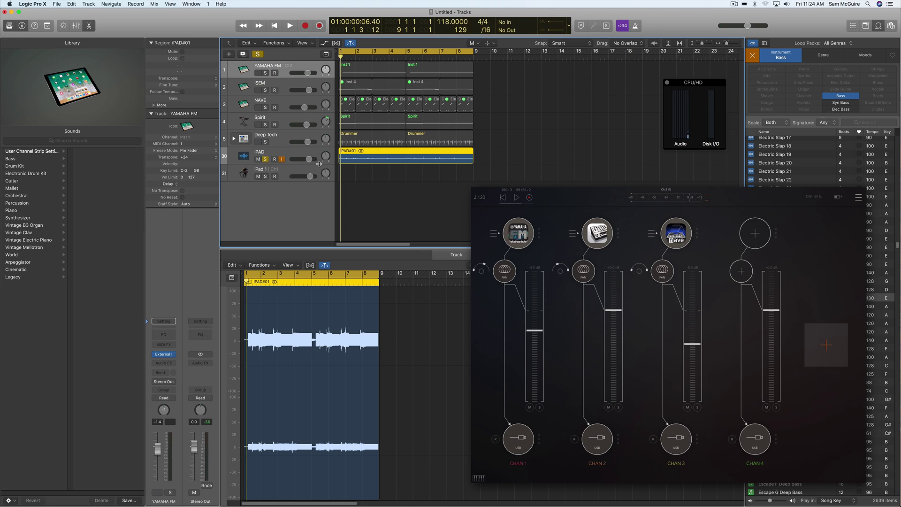
key(space)
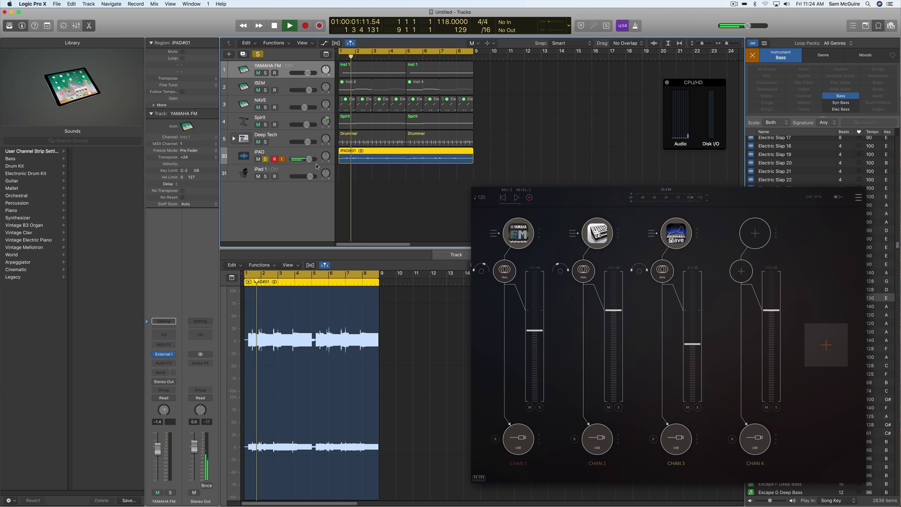
key(space)
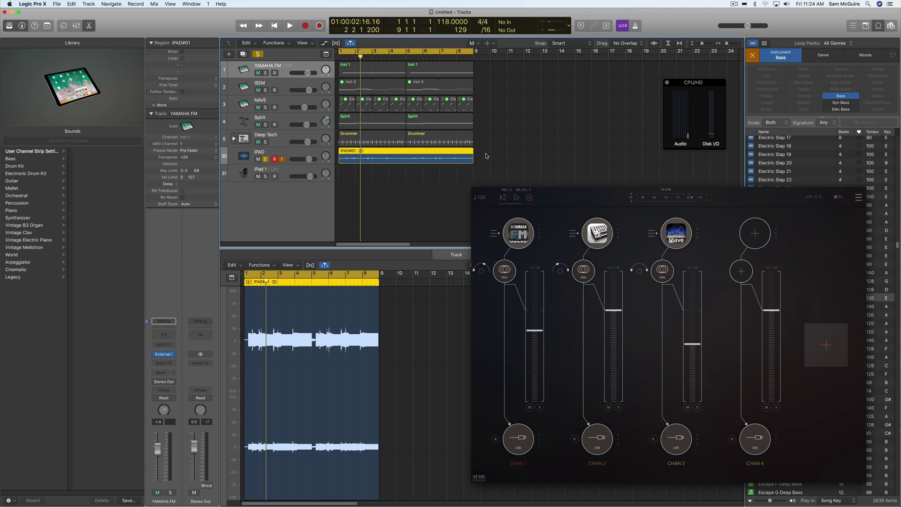
Delete the IPAD#01 region and remove its audio file from disk
key(Delete)
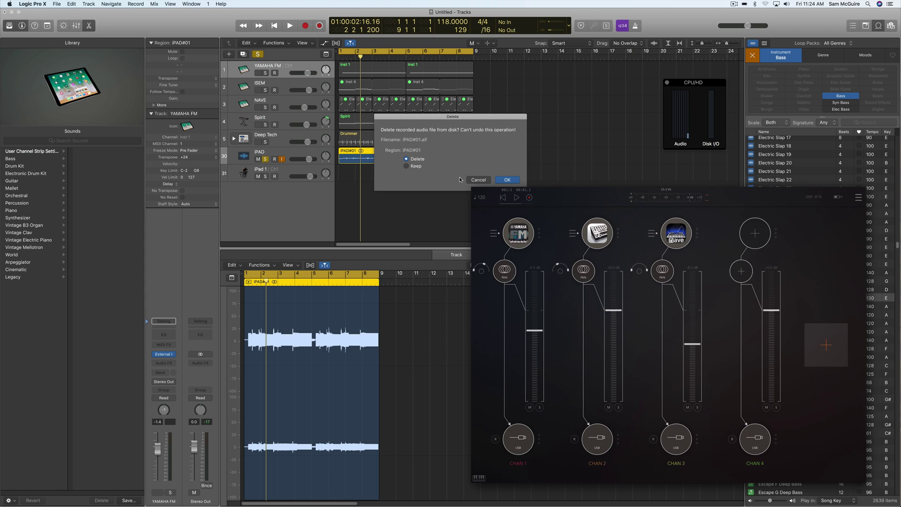
click(507, 180)
click(265, 159)
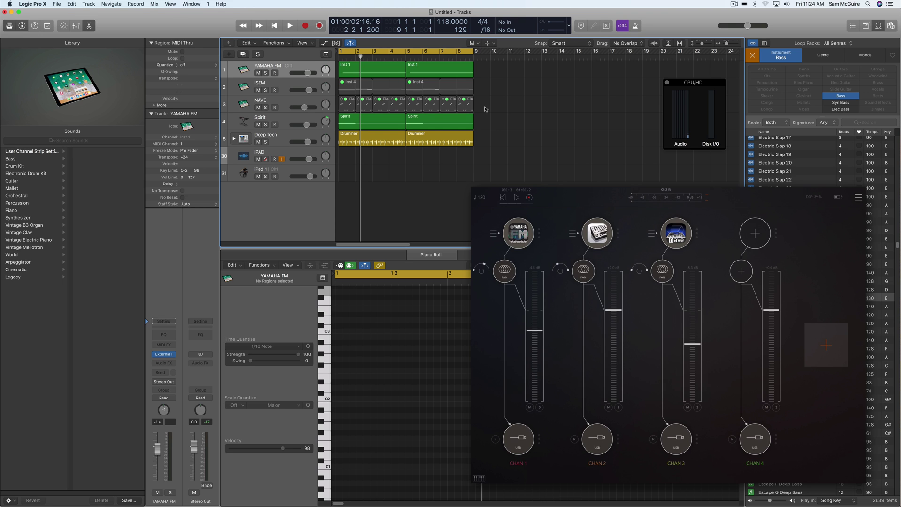
Marquee-select all the Inst 4 and NAVE regions
drag(485, 109, 359, 94)
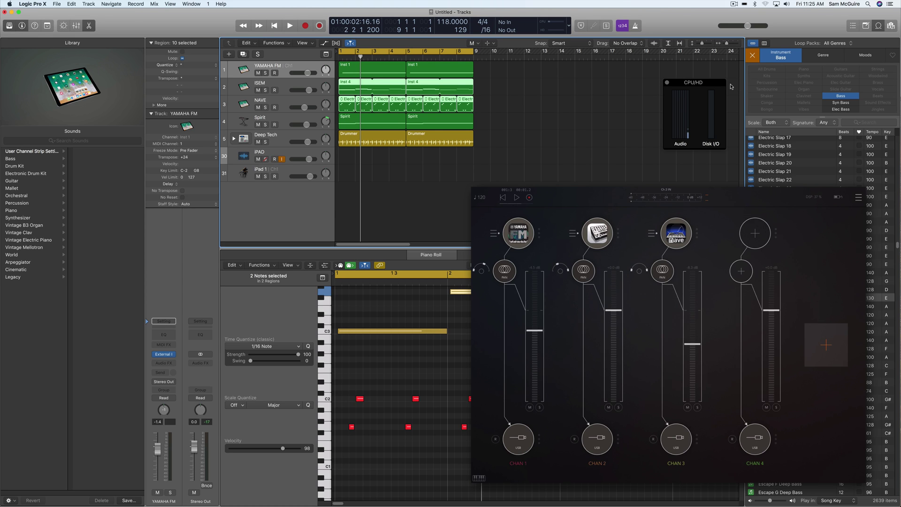
Move the CPU/HD meter beside the tracks, select the iPAD track, and play from the start
drag(713, 82, 588, 73)
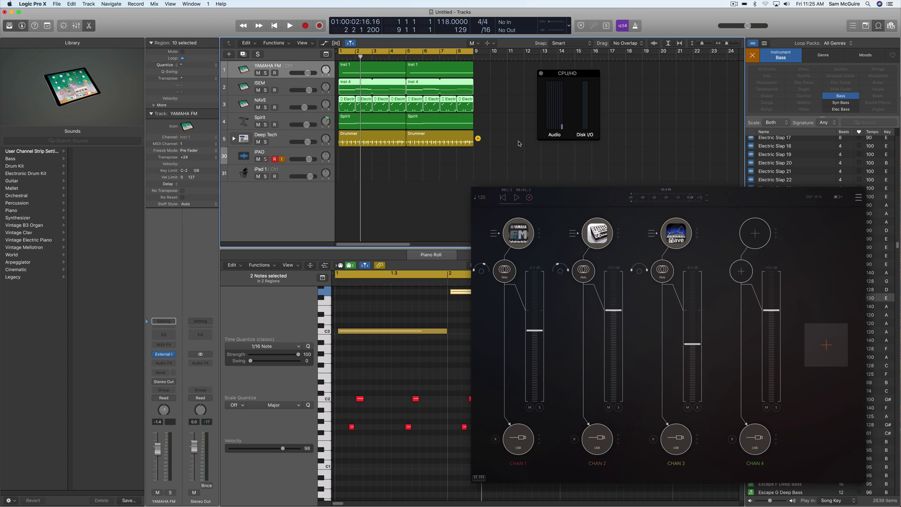
click(279, 162)
key(space)
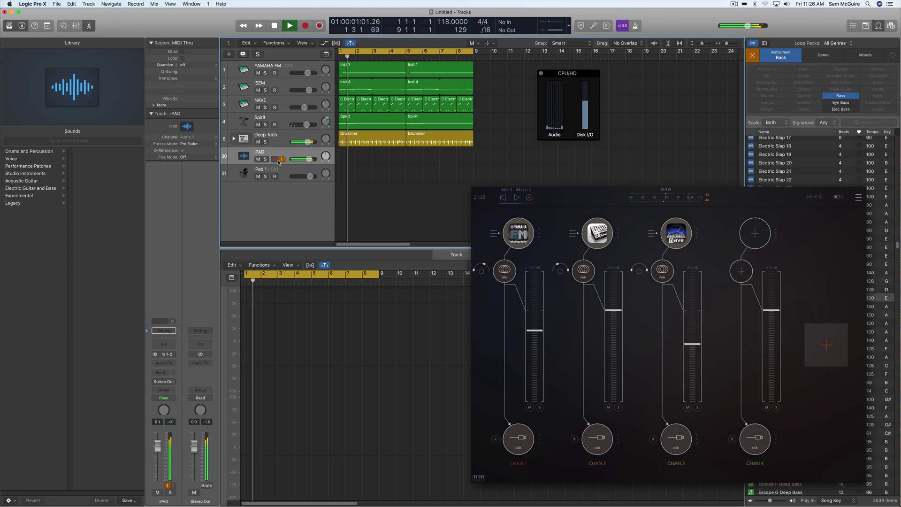